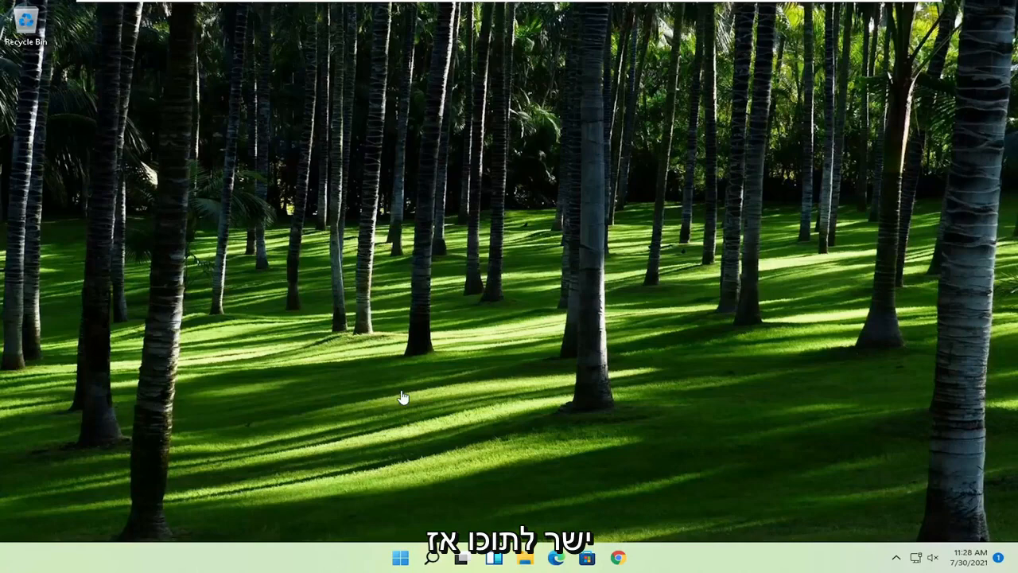
# - Search Start for regedit and launch Registry Editor as administrator, approving the UAC prompt
pyautogui.click(401, 557)
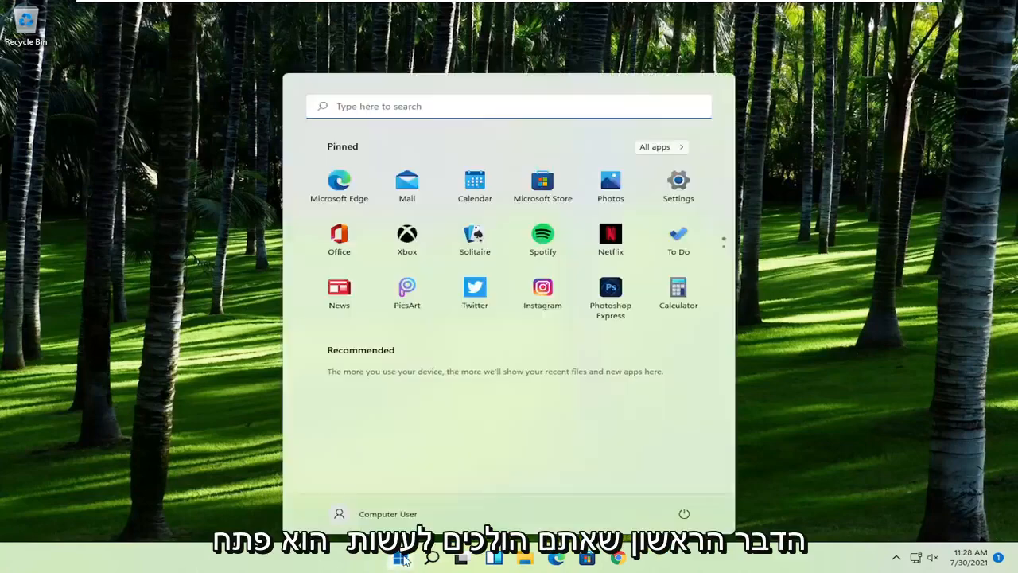
pyautogui.write('regedit')
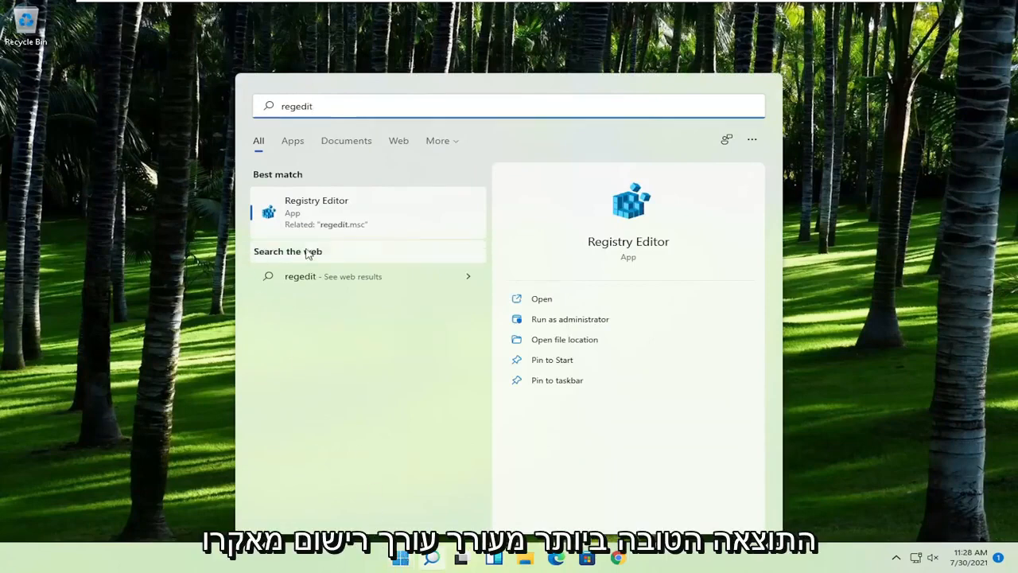
pyautogui.rightClick(326, 208)
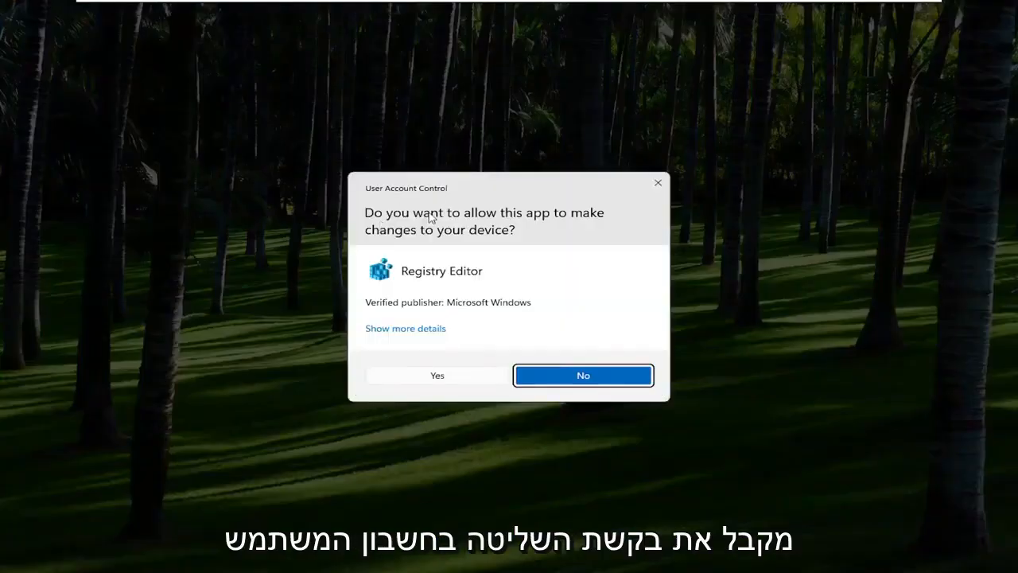
pyautogui.click(436, 374)
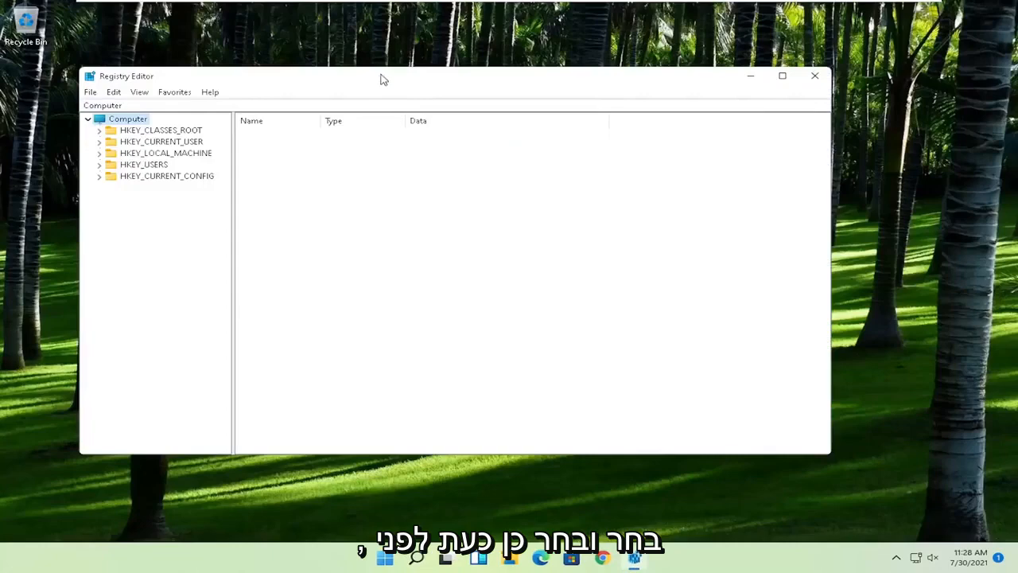
pyautogui.moveTo(382, 78); pyautogui.dragTo(415, 72)
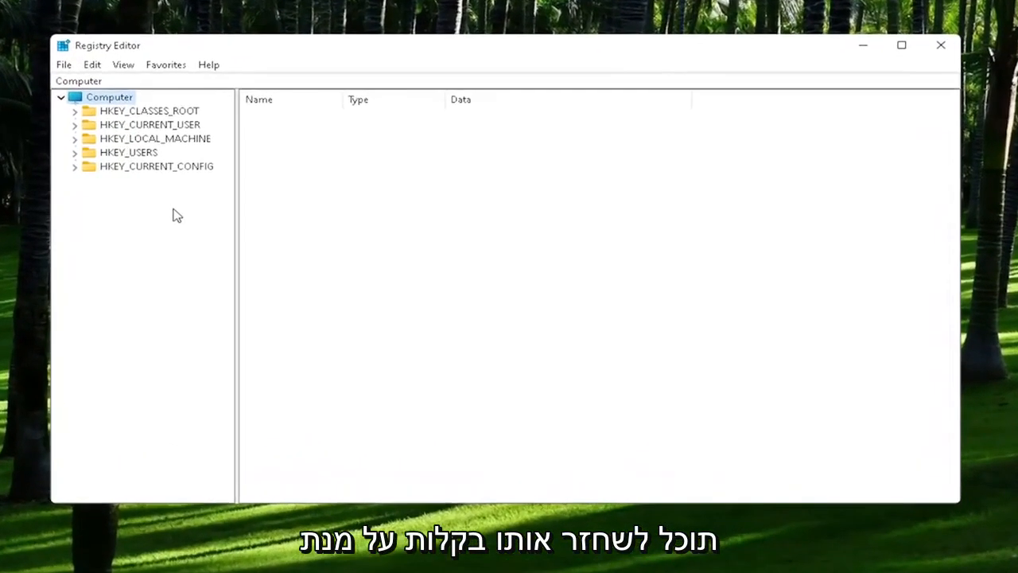
pyautogui.click(64, 64)
pyautogui.click(87, 97)
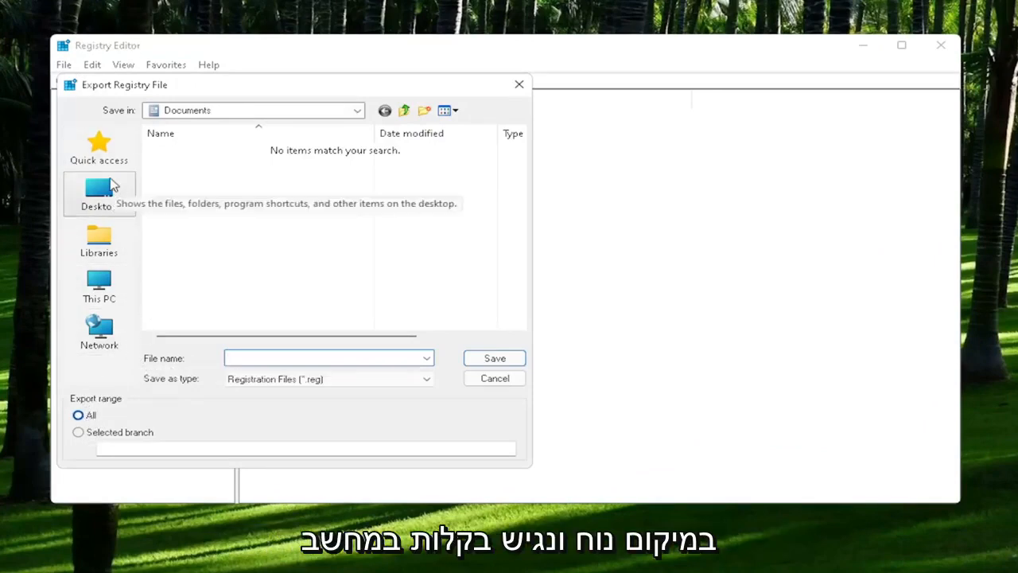
pyautogui.click(495, 377)
pyautogui.click(64, 65)
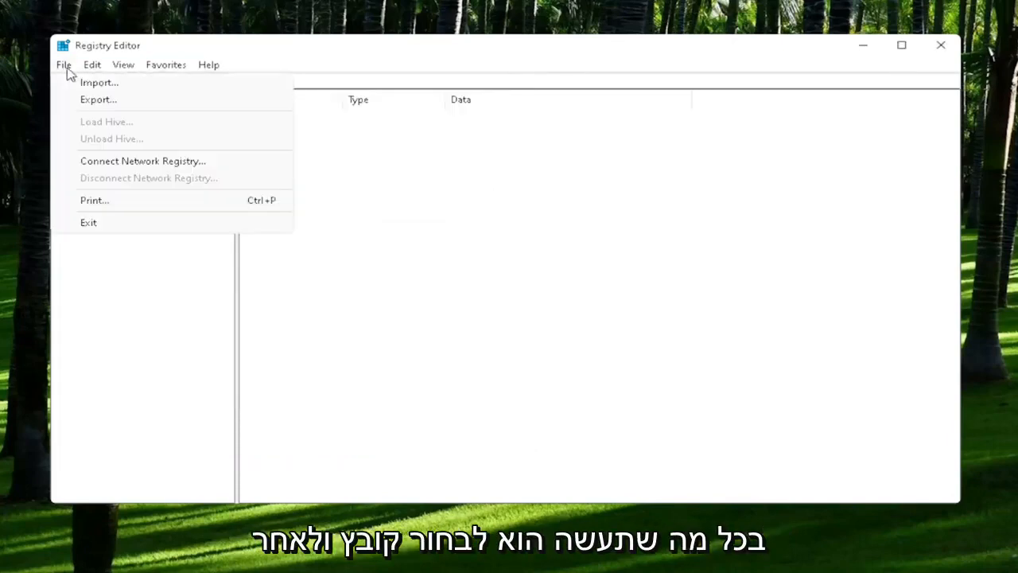
pyautogui.click(92, 86)
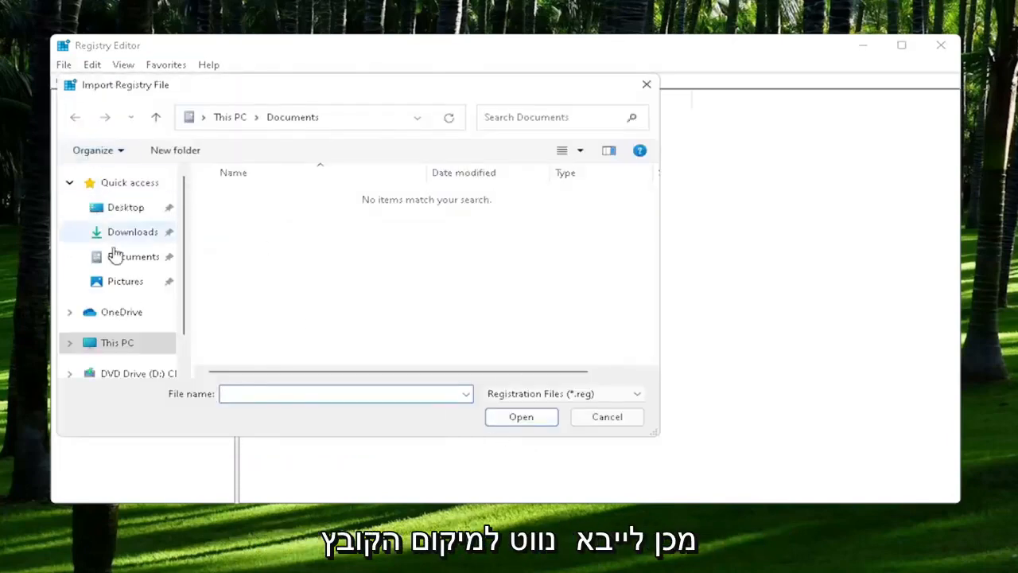
pyautogui.click(119, 205)
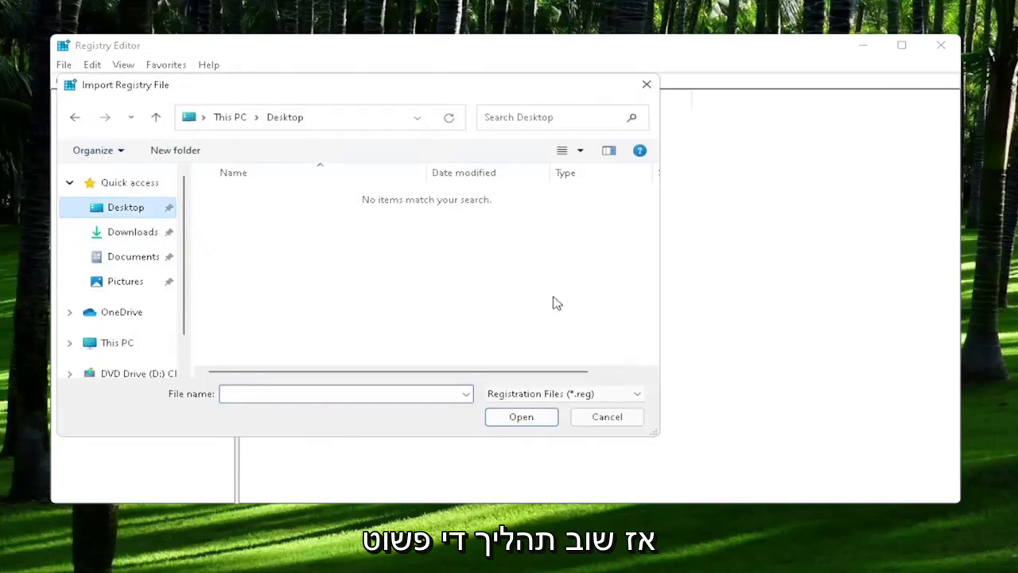
pyautogui.click(606, 416)
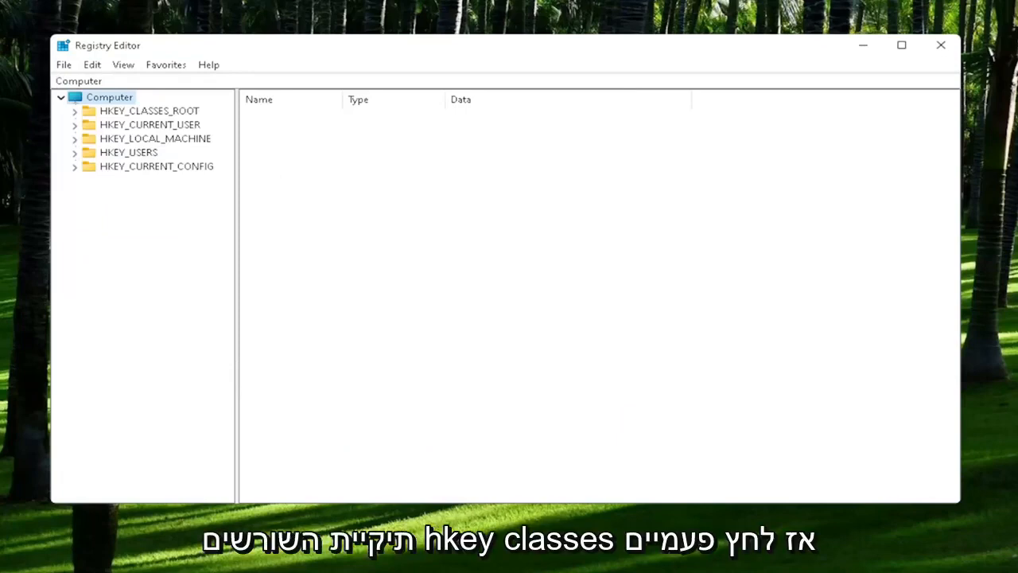
# - Expand HKEY_CLASSES_ROOT, select the .exe key and its (Default) value reading exefile
pyautogui.click(155, 113)
pyautogui.doubleClick(150, 112)
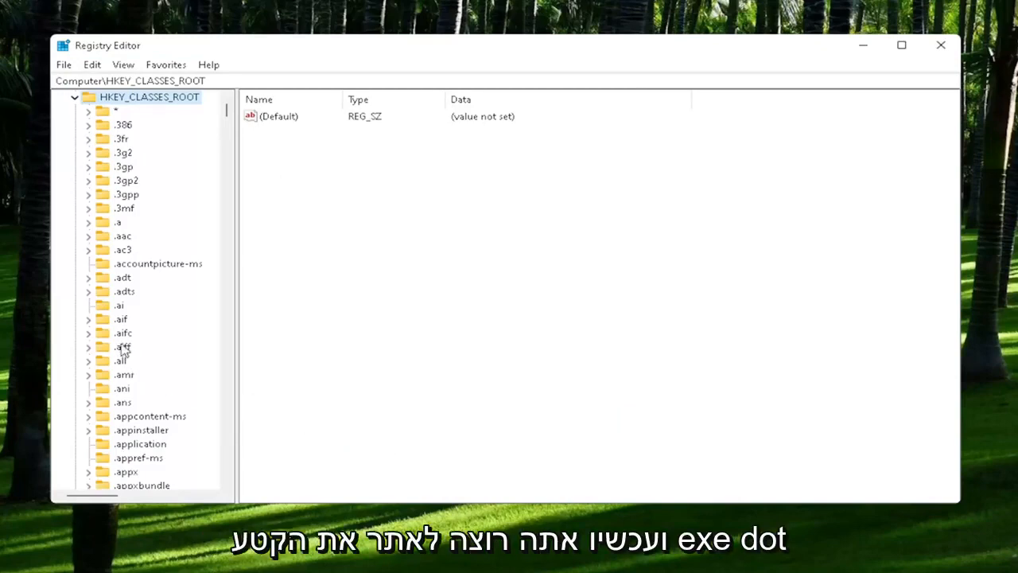
pyautogui.scroll(-5, 126, 350)
pyautogui.scroll(-3, 126, 361)
pyautogui.scroll(-10, 125, 360)
pyautogui.scroll(-8, 126, 366)
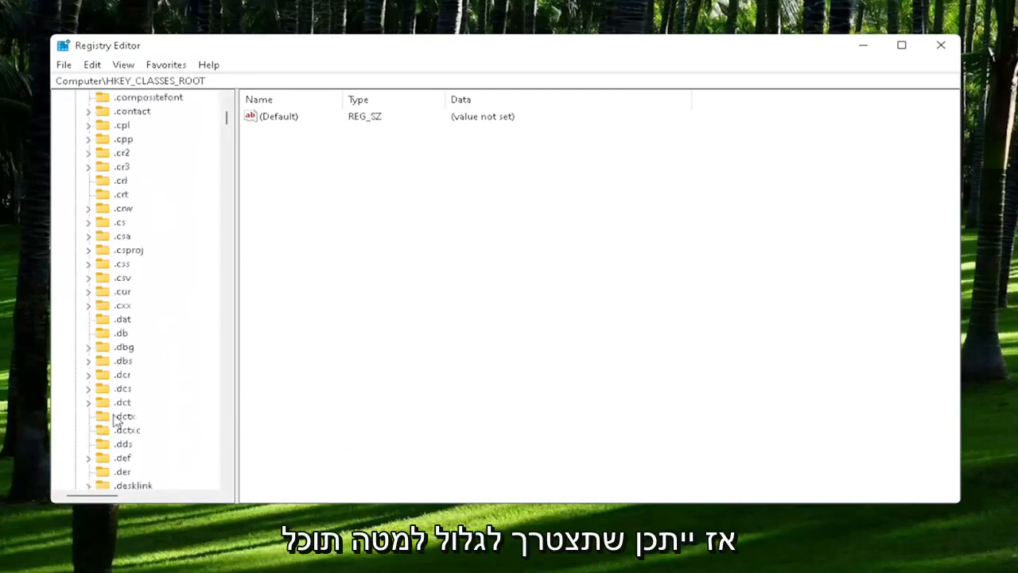
pyautogui.scroll(-8, 124, 398)
pyautogui.scroll(-5, 123, 419)
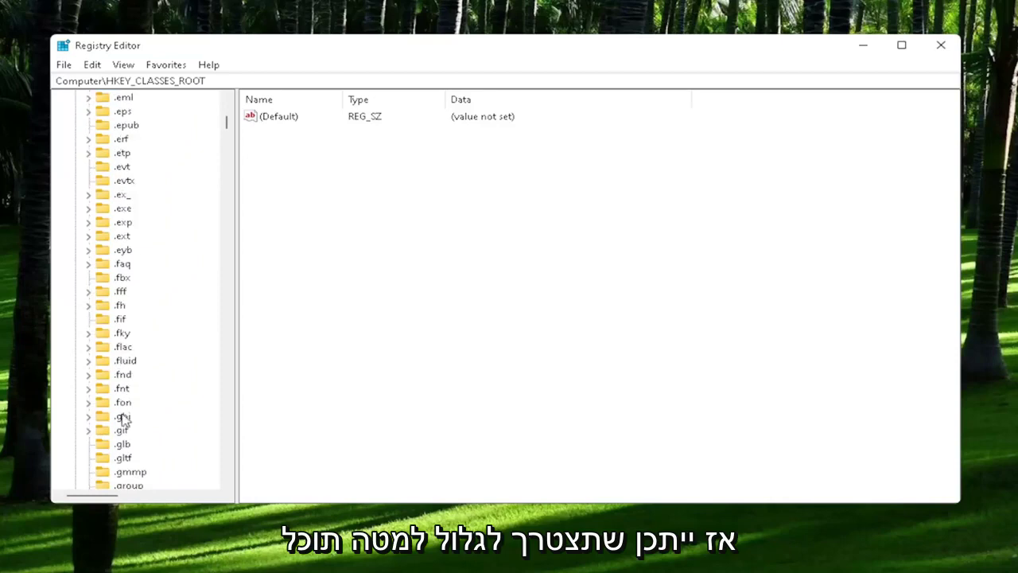
pyautogui.click(123, 208)
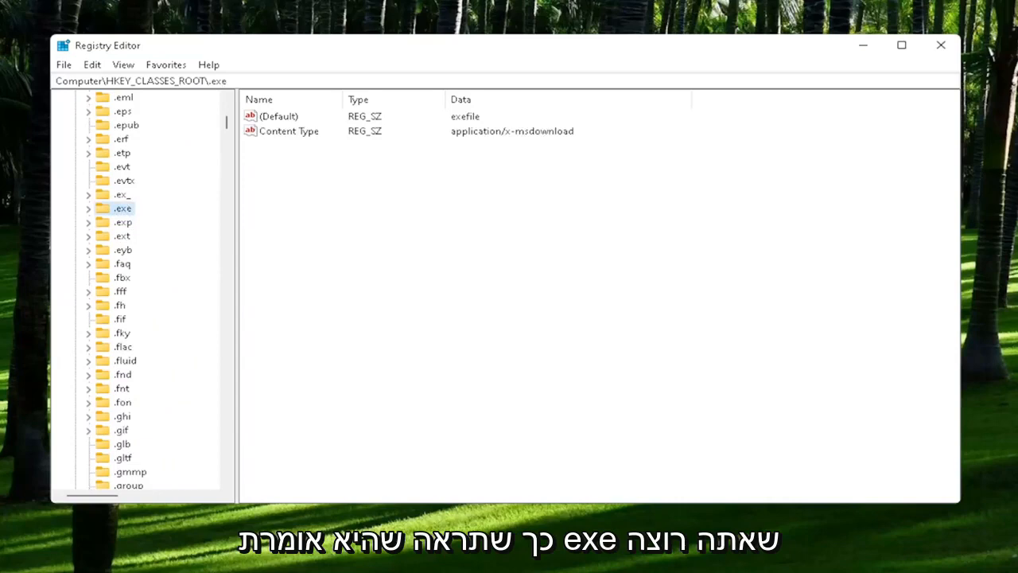
pyautogui.click(278, 116)
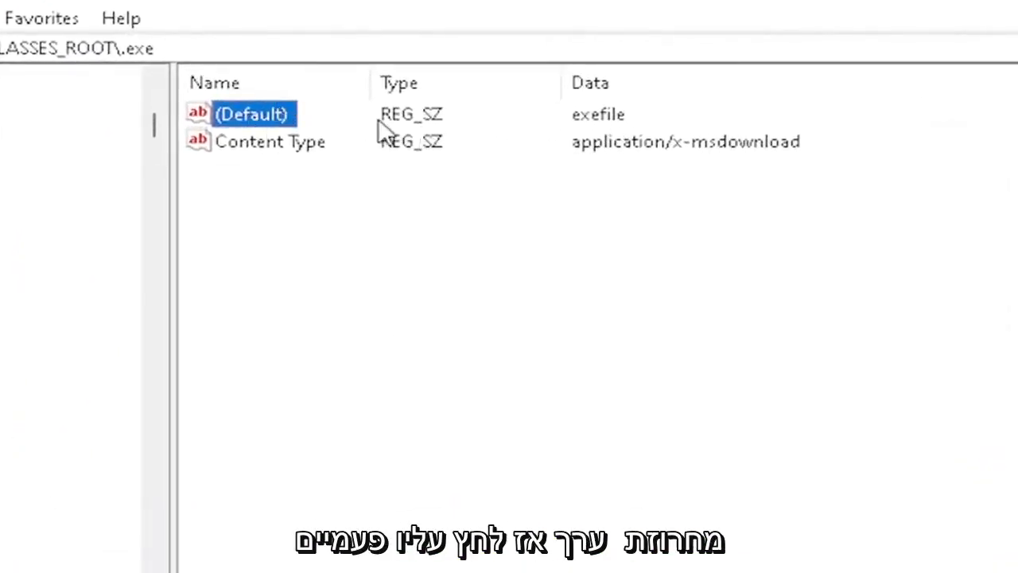
pyautogui.doubleClick(248, 118)
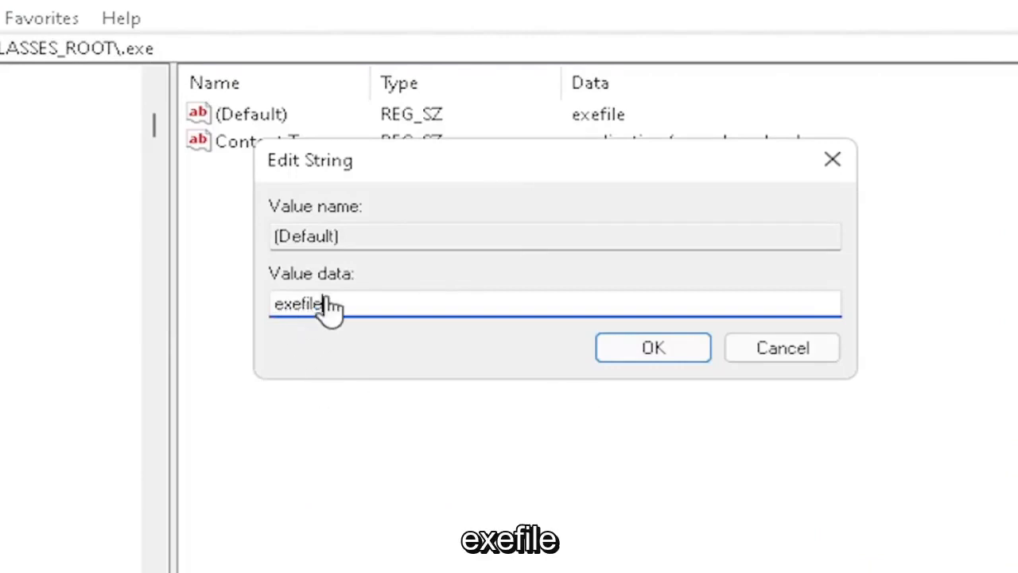
pyautogui.click(680, 351)
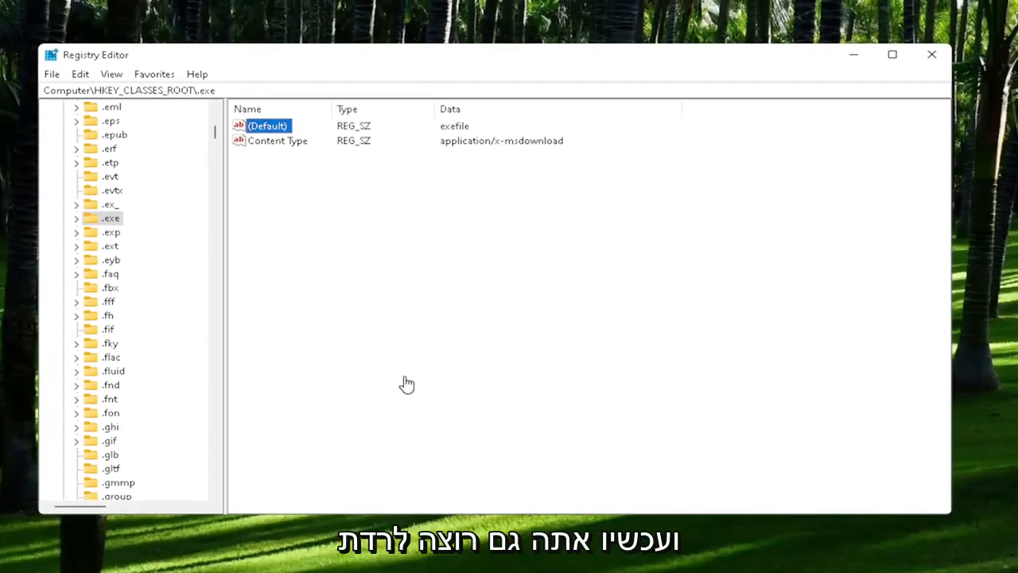
pyautogui.scroll(-10, 111, 427)
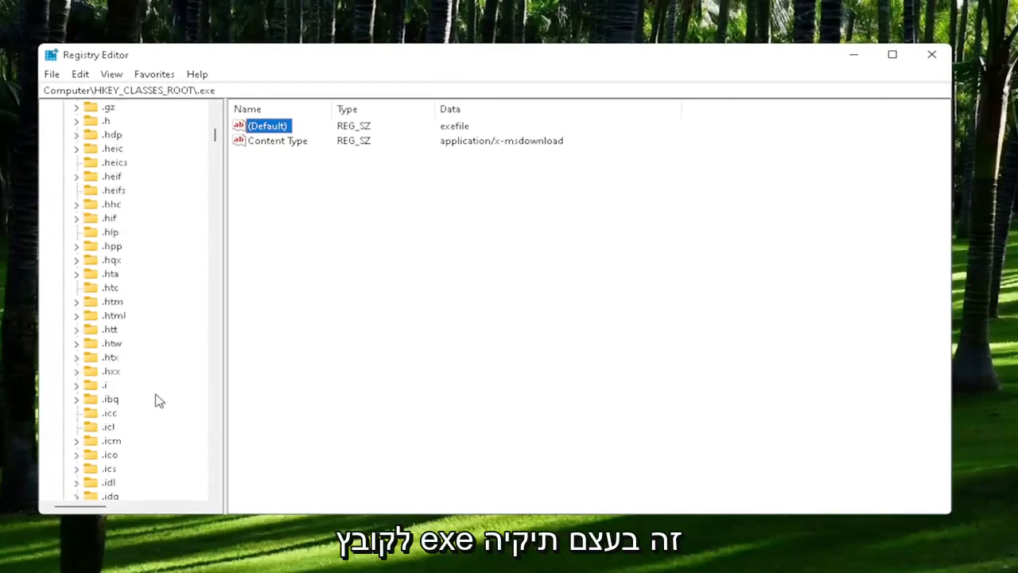
# - Navigate to the exefile key and confirm its (Default) value is Application
pyautogui.click(136, 345)
pyautogui.scroll(-5, 136, 345)
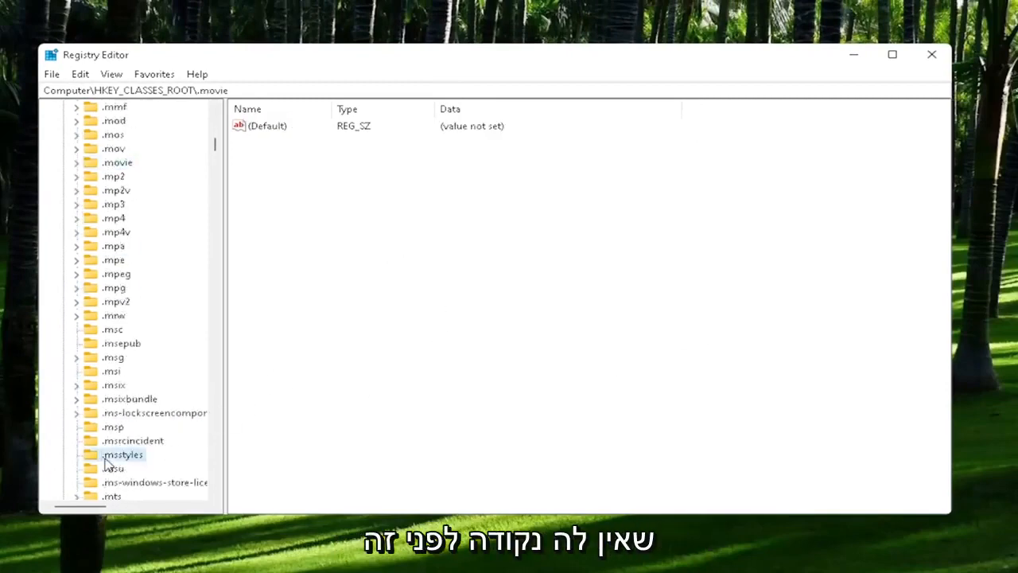
pyautogui.click(119, 454)
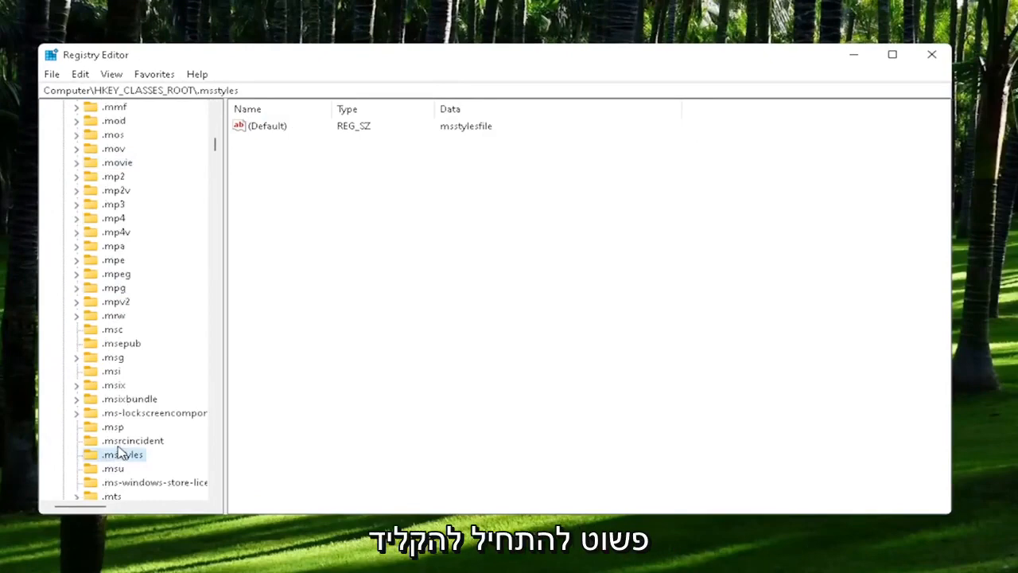
pyautogui.write('exefile')
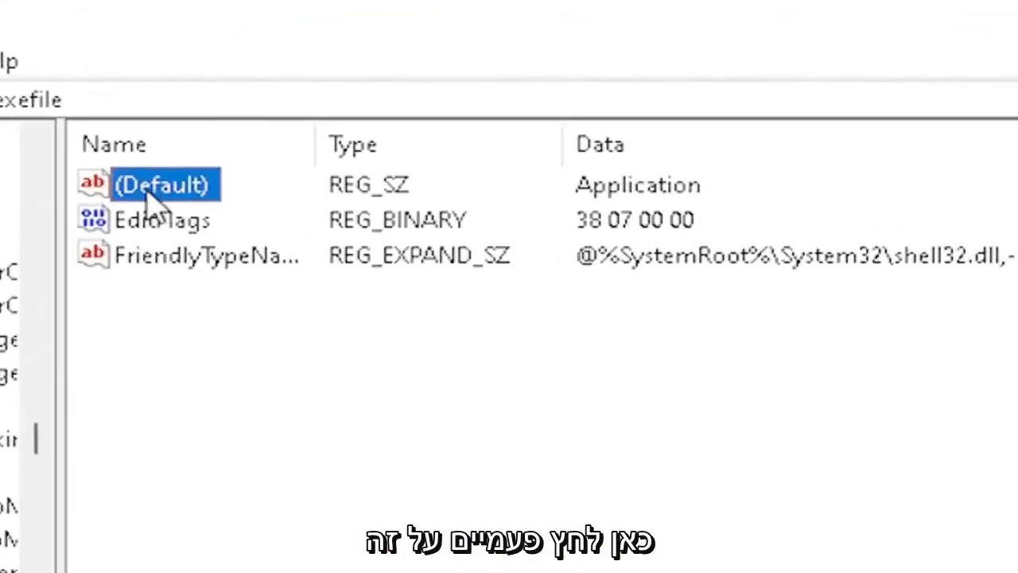
pyautogui.doubleClick(163, 183)
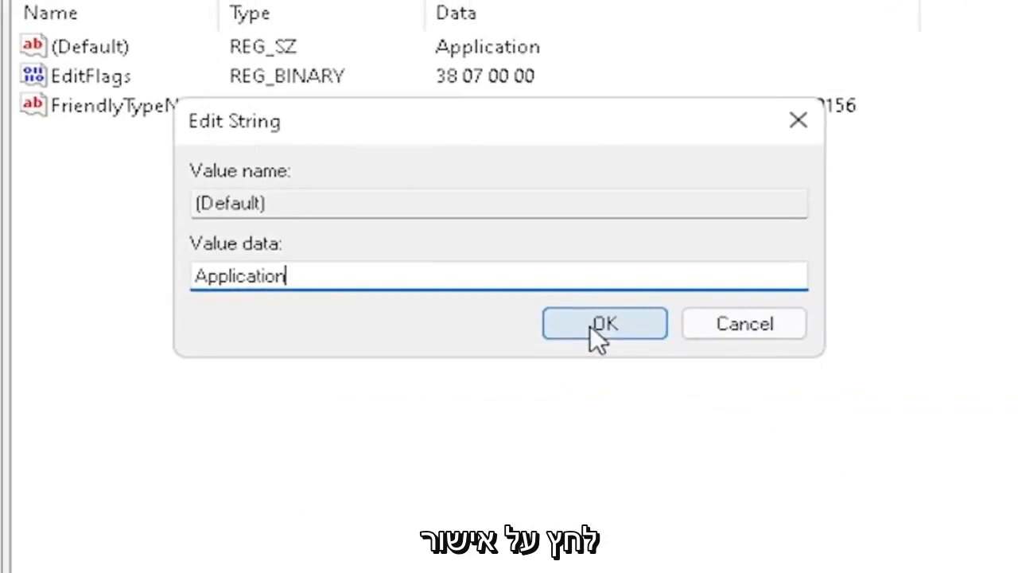
pyautogui.click(625, 356)
# - Expand exefile and its shell subkey, then select the open key
pyautogui.click(87, 395)
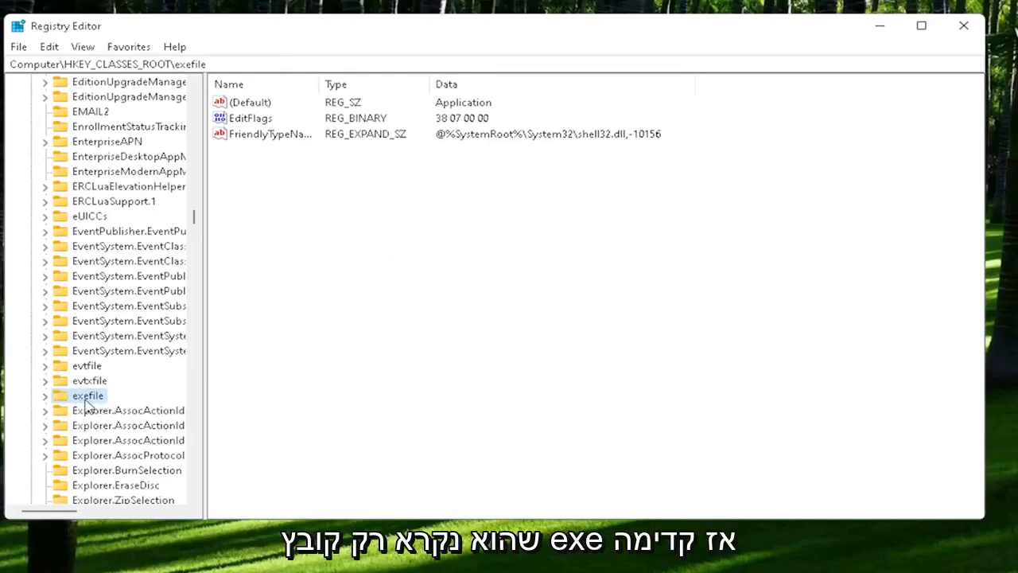
pyautogui.doubleClick(86, 395)
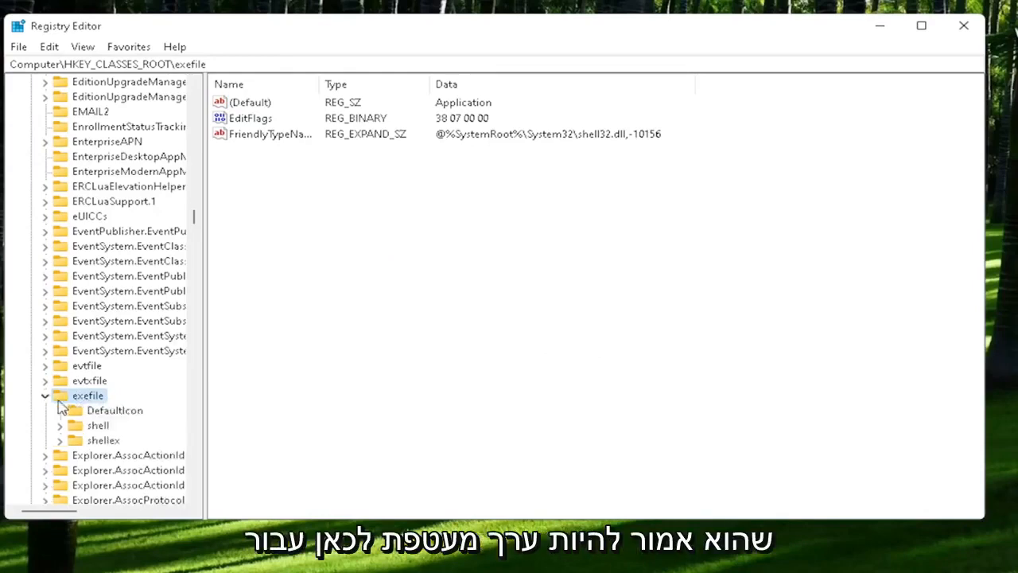
pyautogui.click(88, 426)
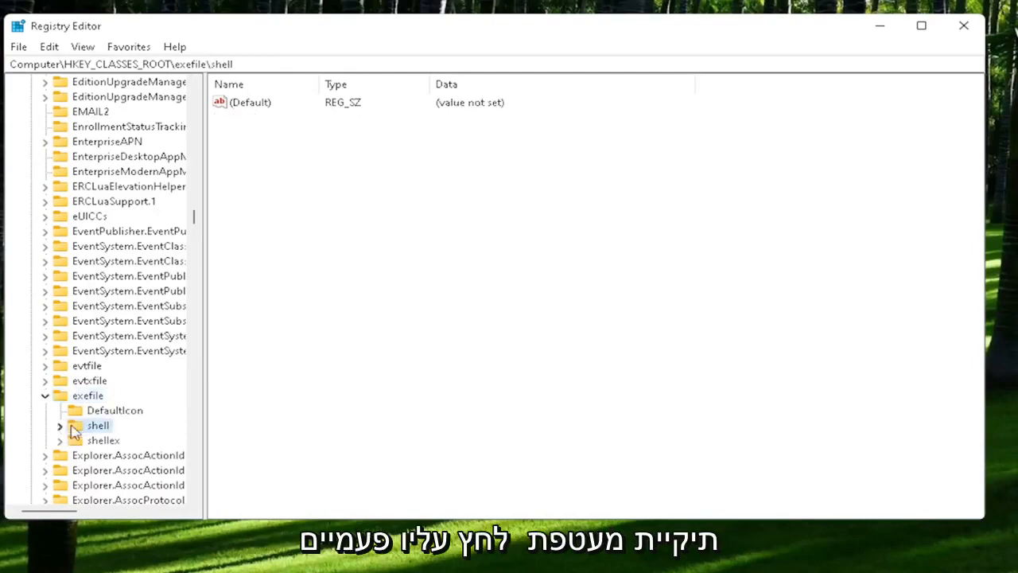
pyautogui.doubleClick(99, 426)
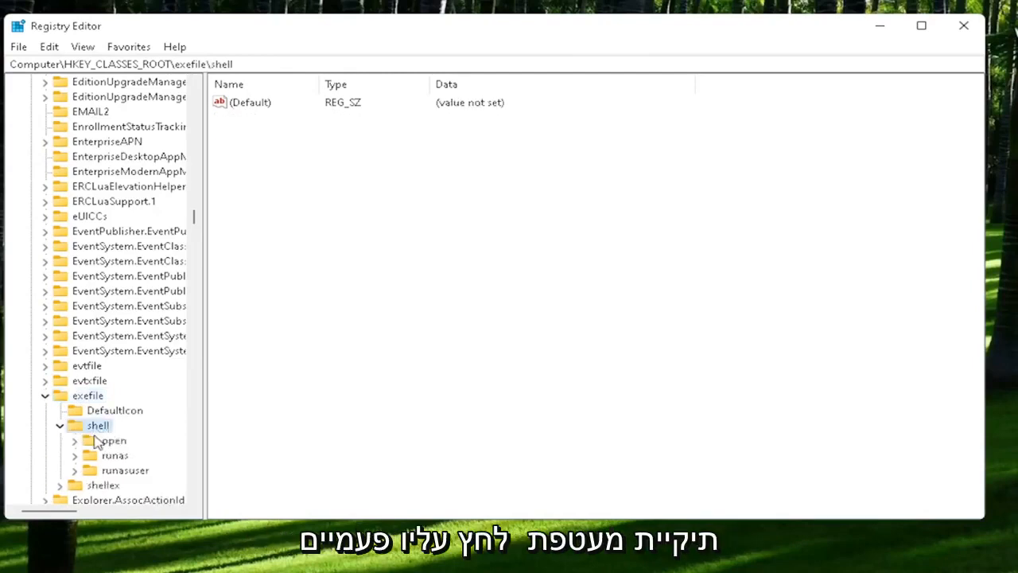
pyautogui.click(114, 440)
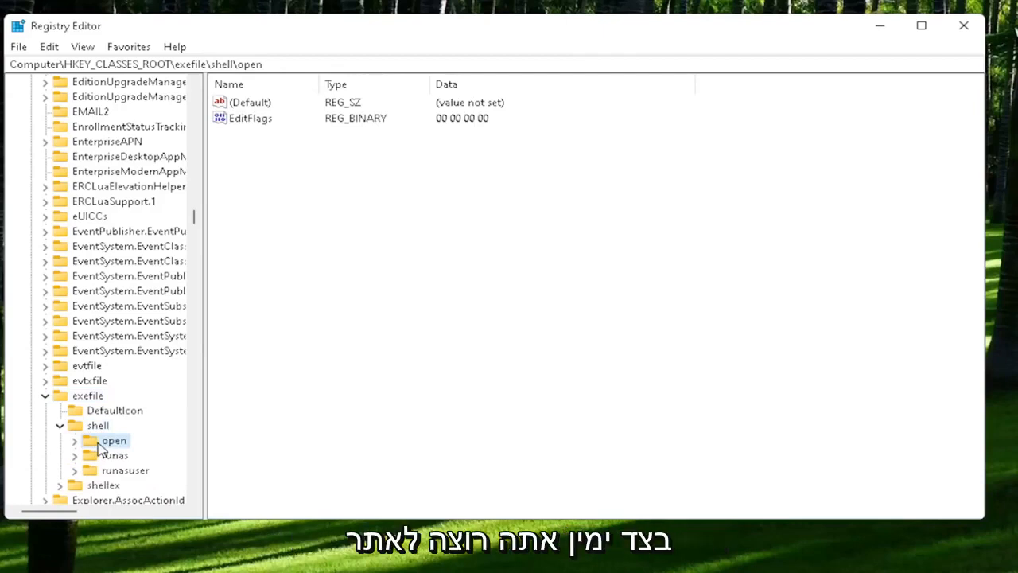
# - Clear the (Default) value of exefile\shell\open and confirm the empty data
pyautogui.click(249, 102)
pyautogui.doubleClick(245, 103)
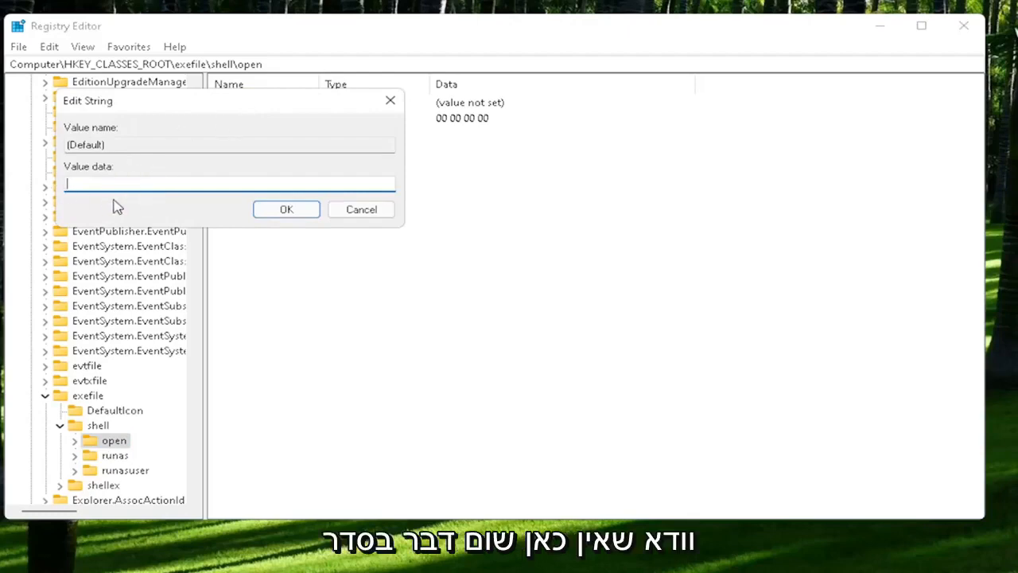
pyautogui.click(310, 213)
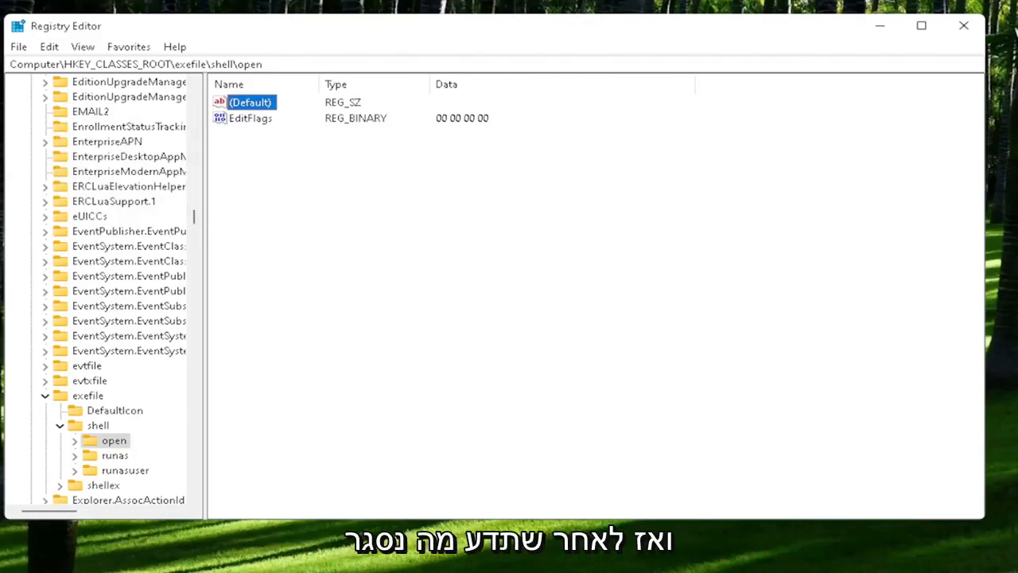
# - Collapse the registry tree back to Computer and close Registry Editor
pyautogui.click(59, 425)
pyautogui.click(44, 396)
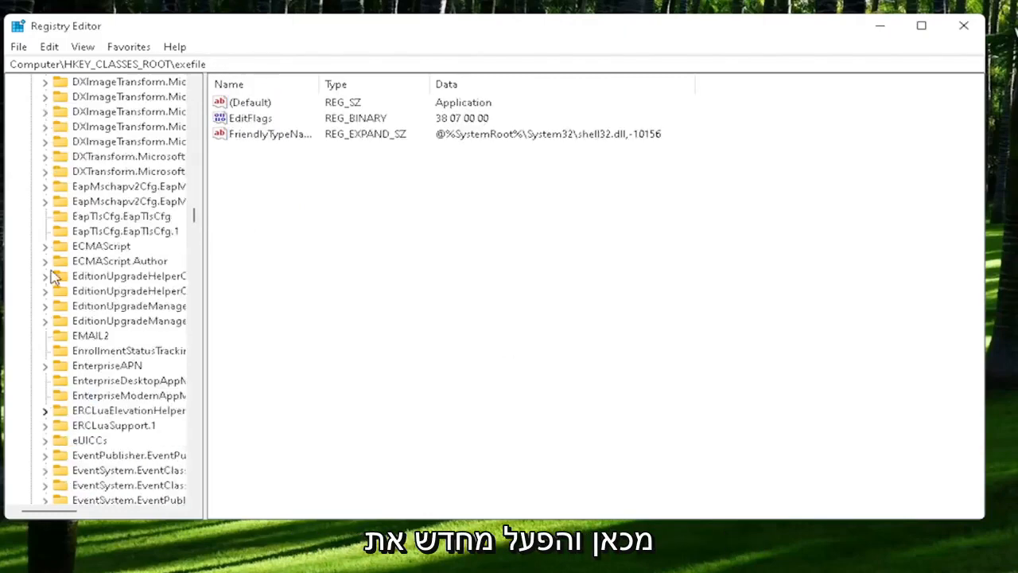
pyautogui.moveTo(196, 217); pyautogui.dragTo(197, 83)
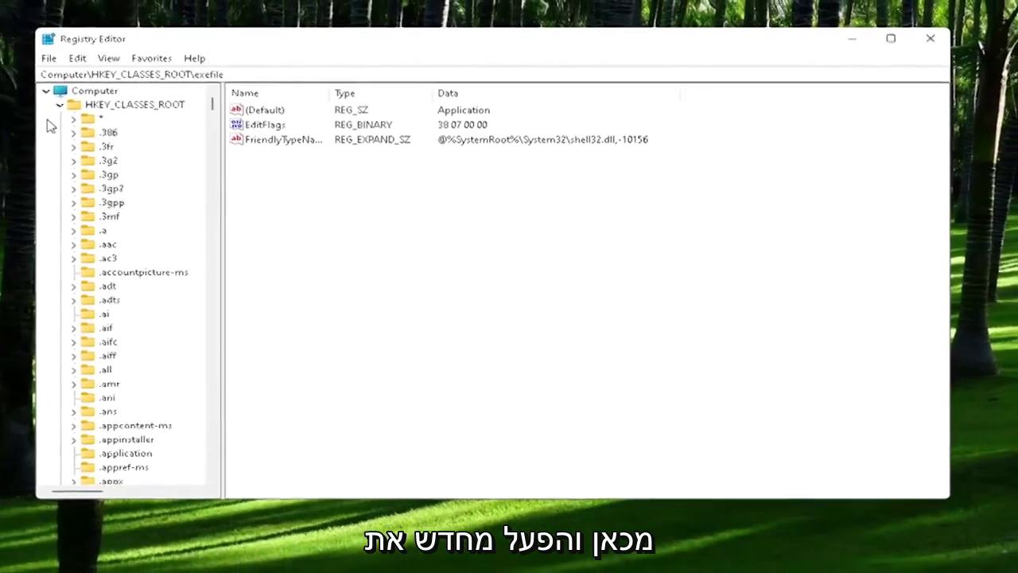
pyautogui.click(60, 104)
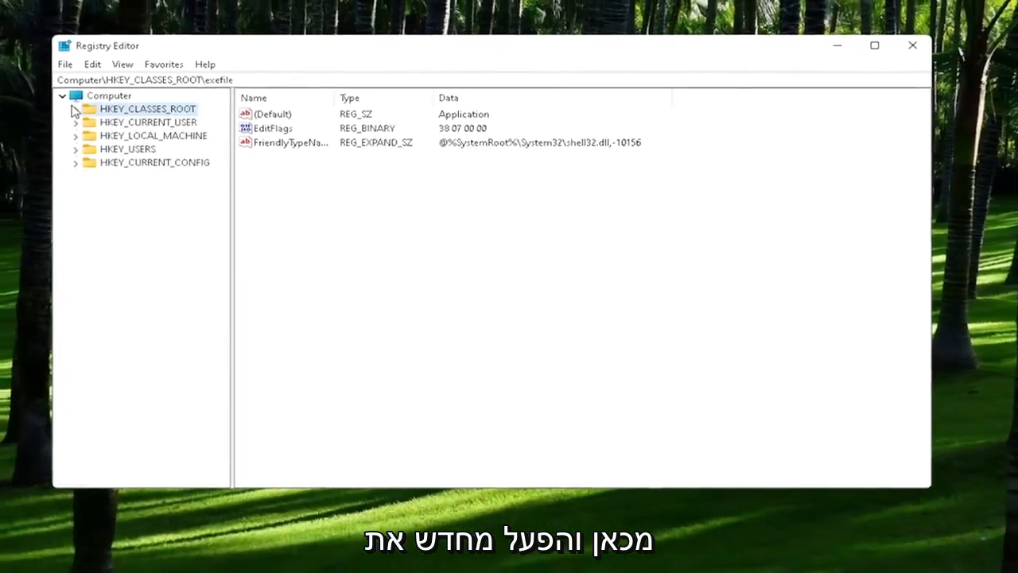
pyautogui.click(45, 91)
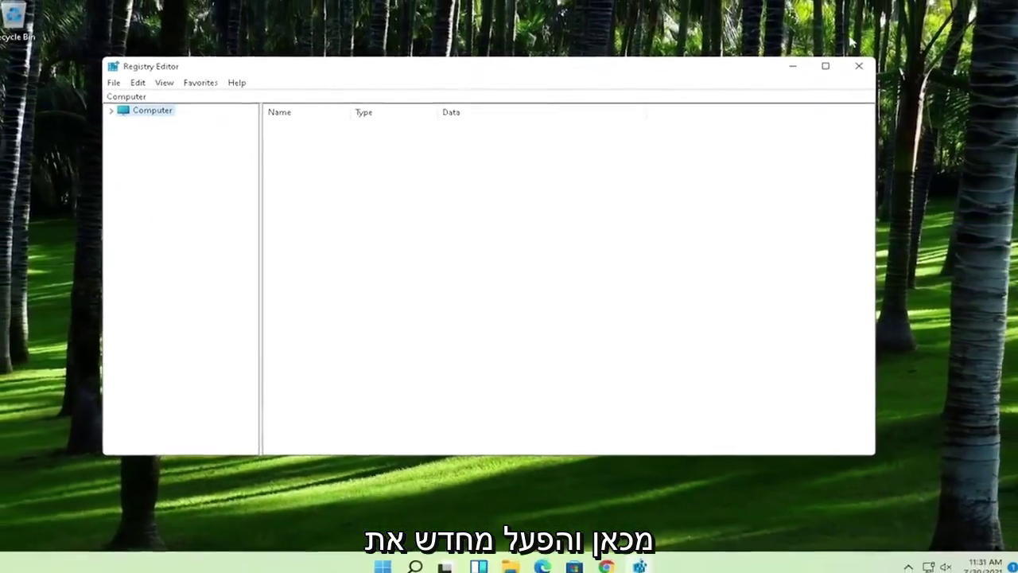
pyautogui.click(858, 66)
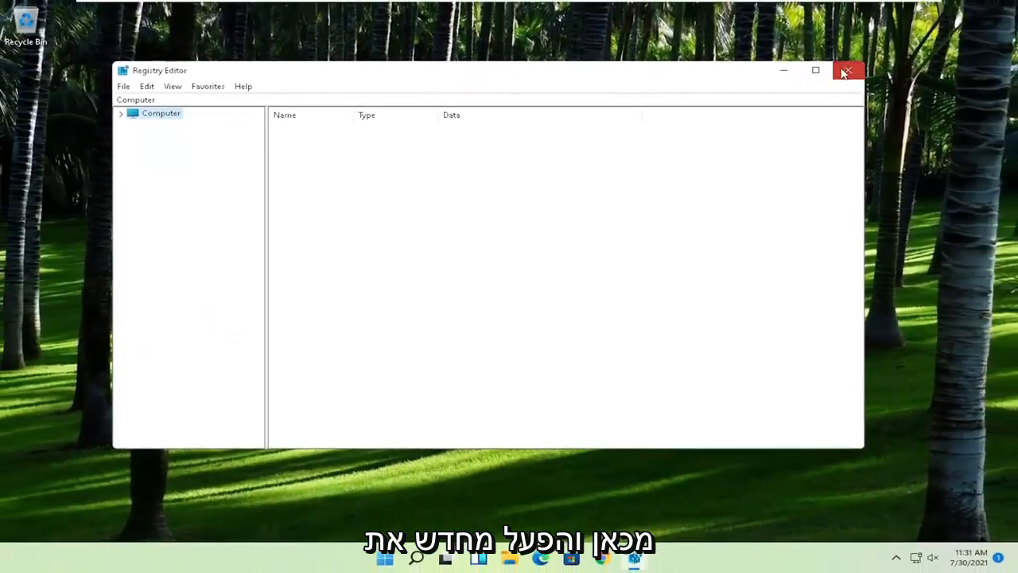
# - Bring up the Start quick-access menu to reach the restart option
pyautogui.rightClick(400, 564)
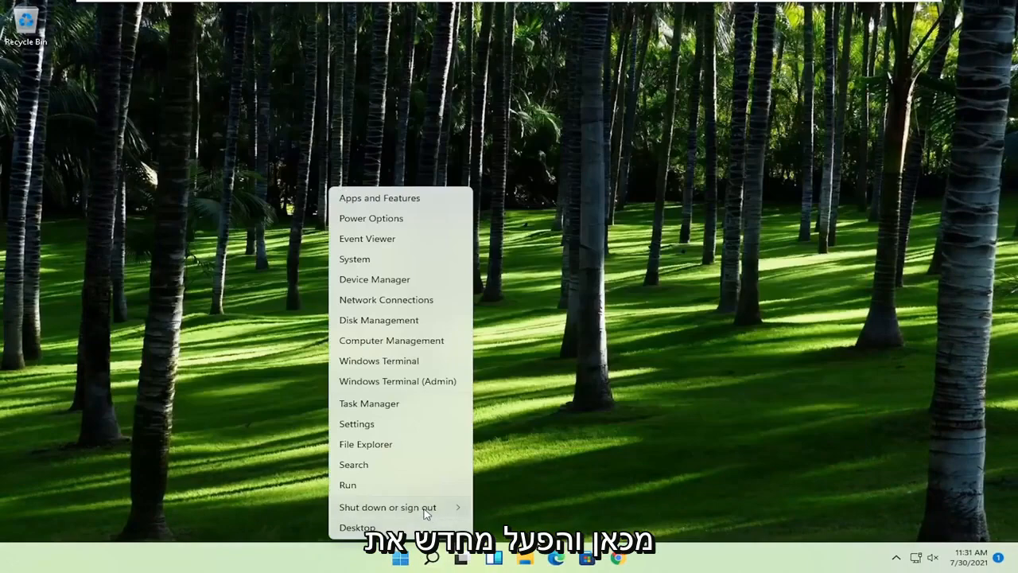